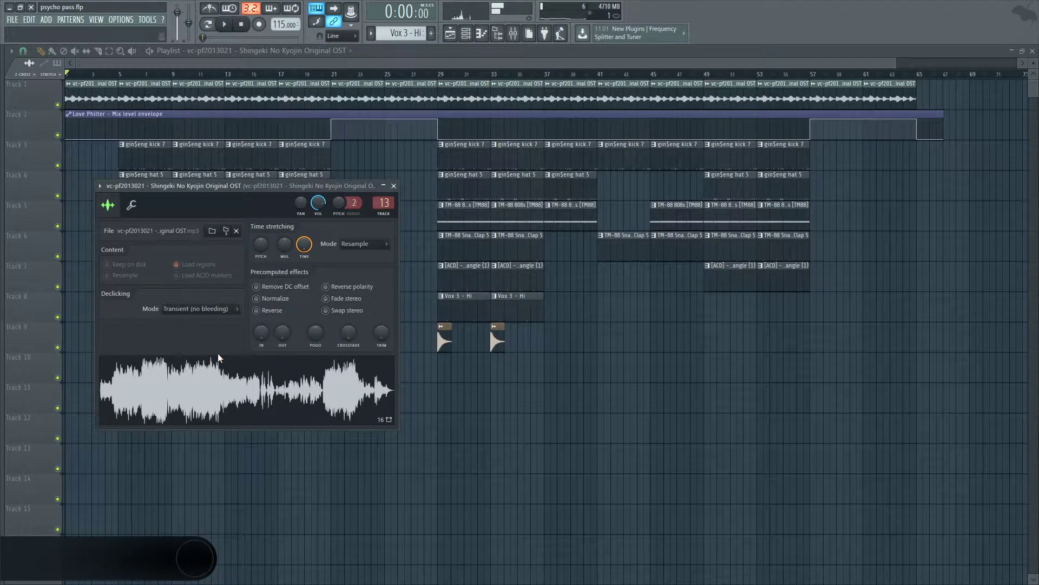
# - Close the sample settings, then audition the gin$eng kick 7 pattern in the piano roll and return to the playlist
pyautogui.click(350, 51)
pyautogui.click(365, 48)
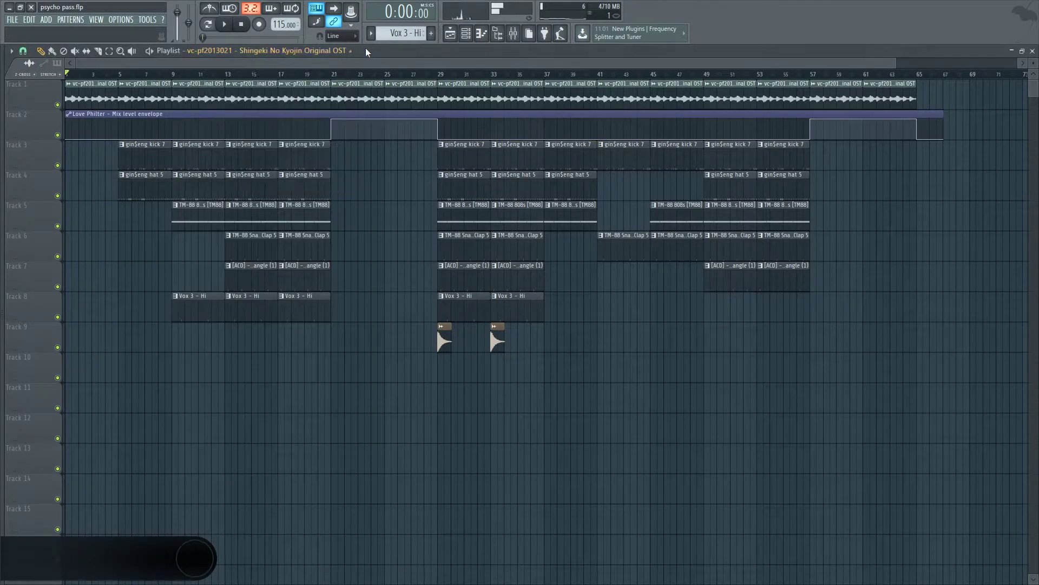
pyautogui.doubleClick(137, 142)
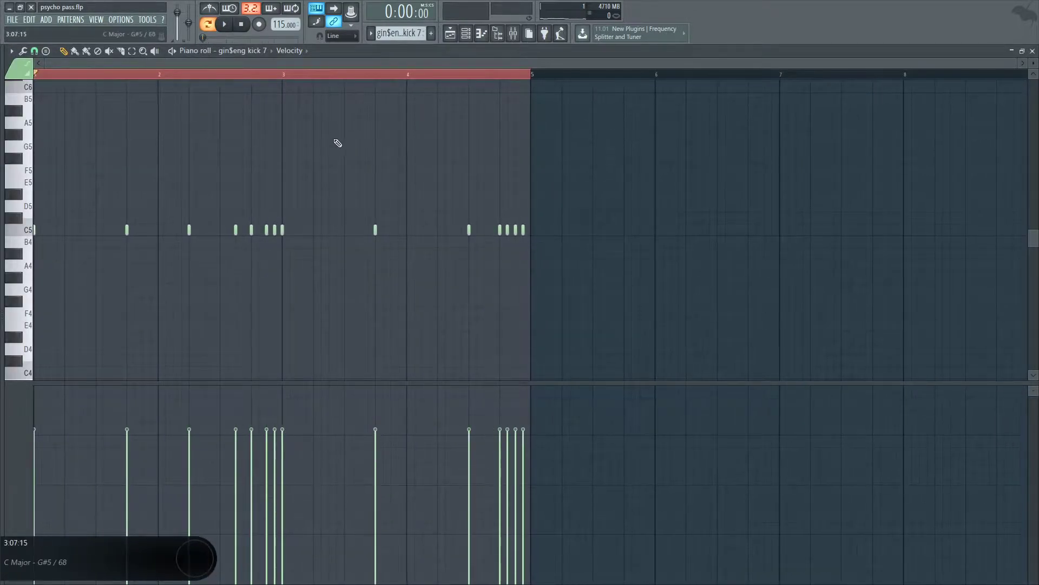
pyautogui.press('space')
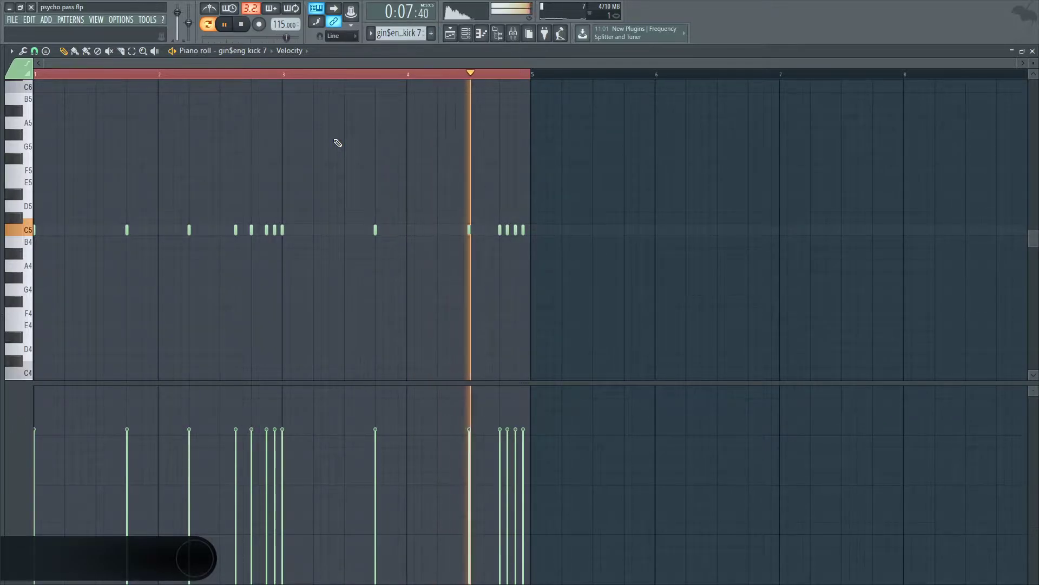
pyautogui.press('space')
pyautogui.press('F6')
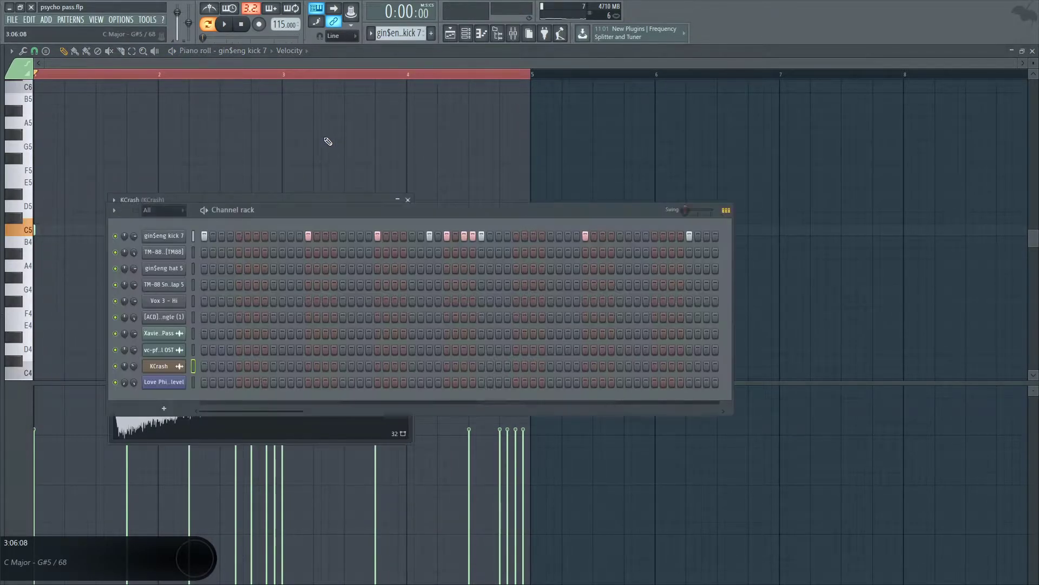
pyautogui.press('F9')
pyautogui.press('F5')
# - Open the gin$eng hat 5 pattern in the piano roll, play it through and return to the playlist
pyautogui.doubleClick(150, 175)
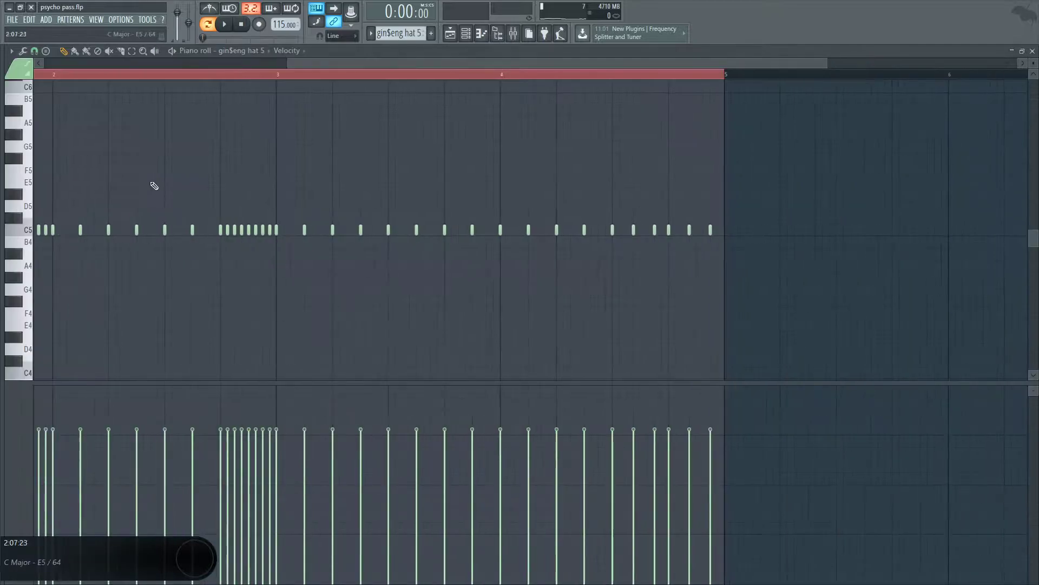
pyautogui.press('space')
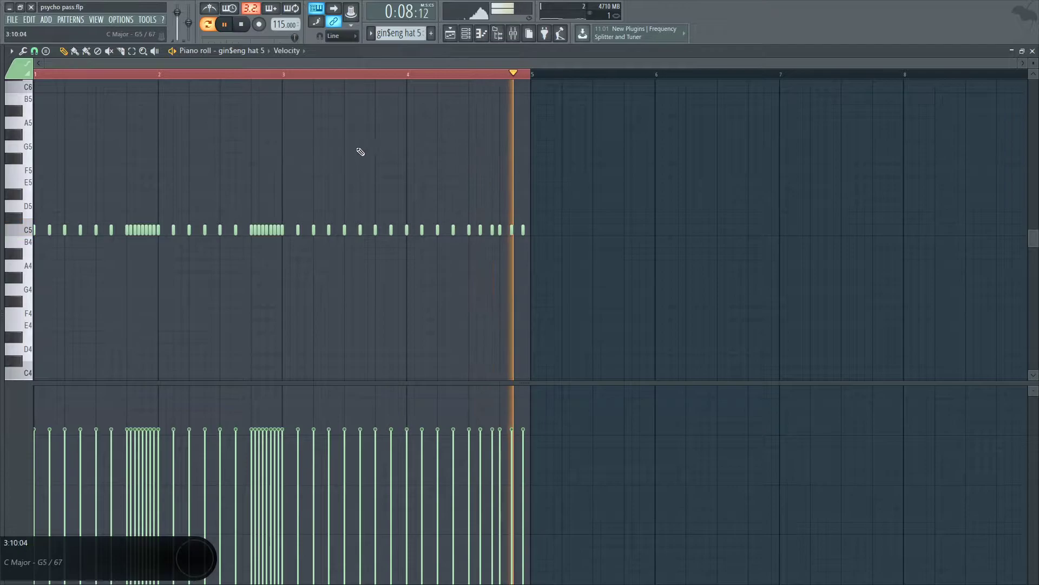
pyautogui.press('space')
pyautogui.press('F6')
pyautogui.press('F9')
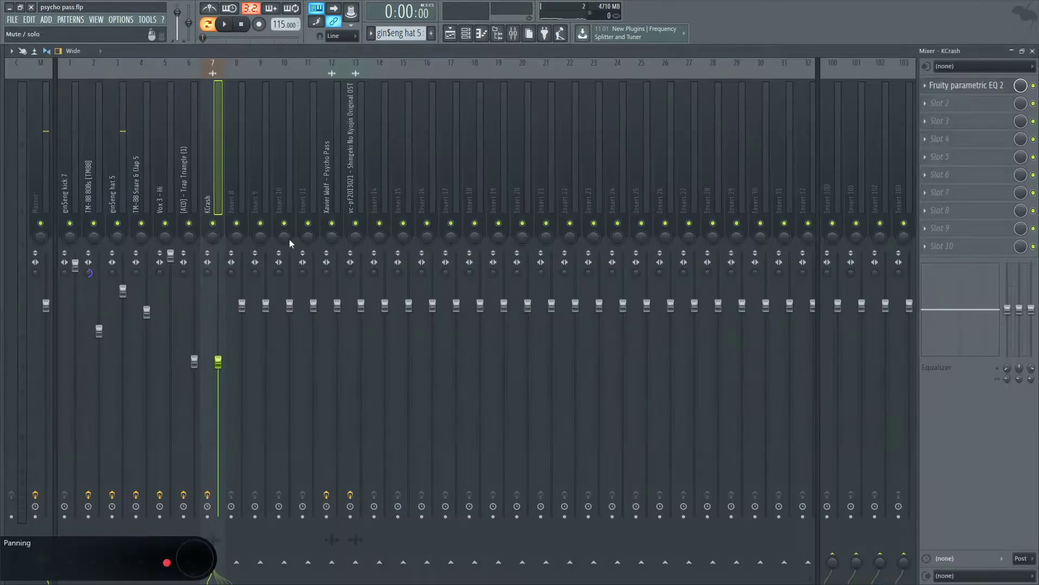
pyautogui.press('F5')
# - Review the TM-88 808s pattern's notes in the piano roll during playback, then return to the playlist
pyautogui.doubleClick(200, 215)
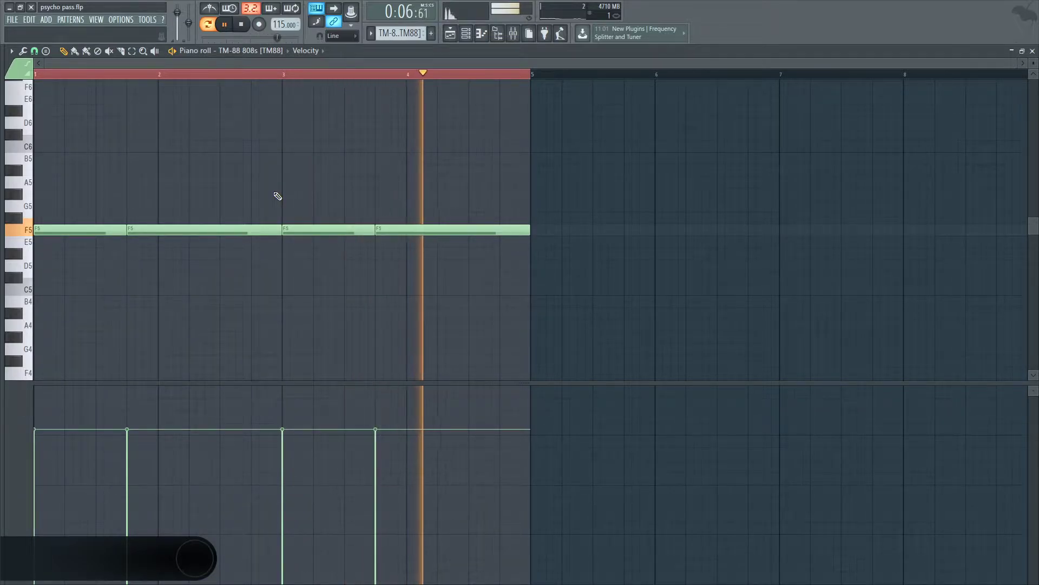
pyautogui.press('space')
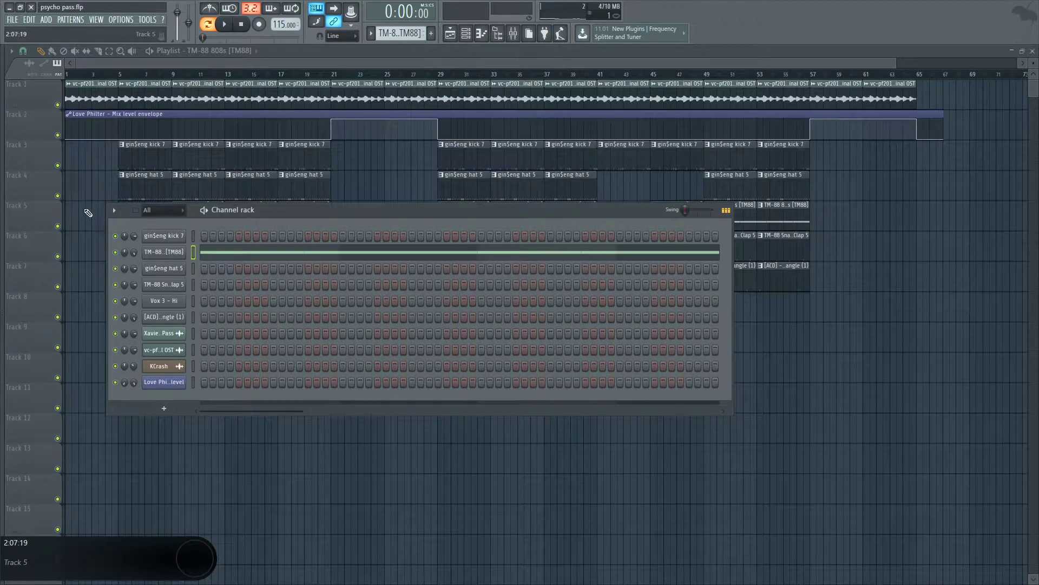
pyautogui.press('F6')
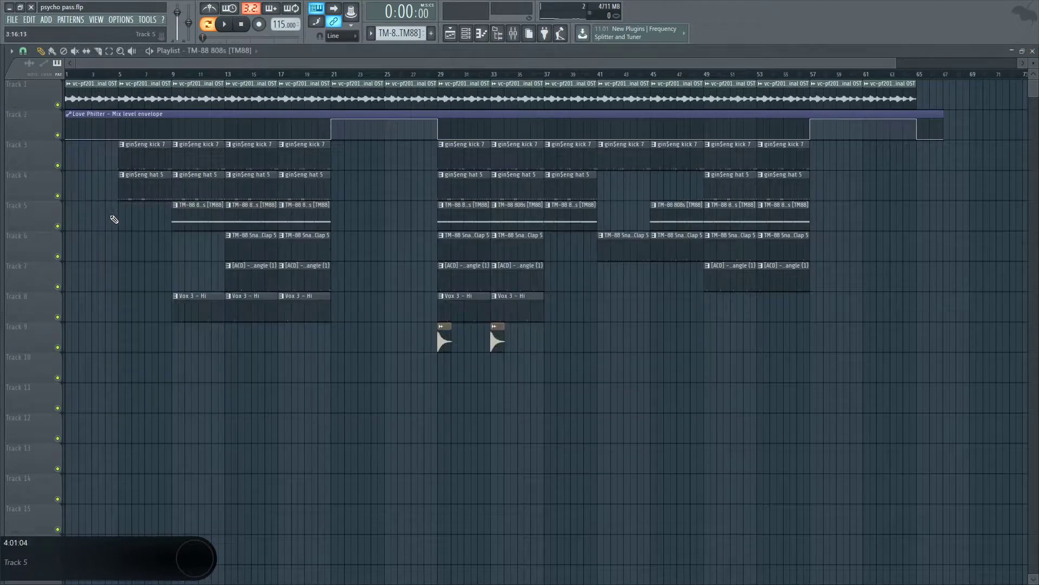
# - Open the TM-88 Snare & Clap 5 pattern in the piano roll, play it and return to the playlist
pyautogui.doubleClick(231, 244)
pyautogui.press('space')
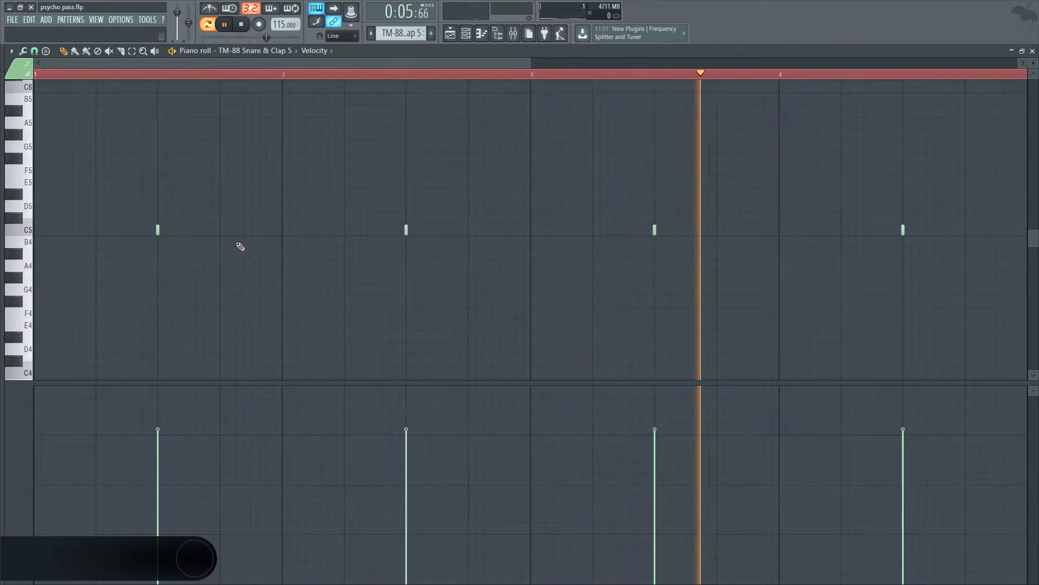
pyautogui.press('space')
pyautogui.press('F6')
pyautogui.press('F9')
pyautogui.press('F5')
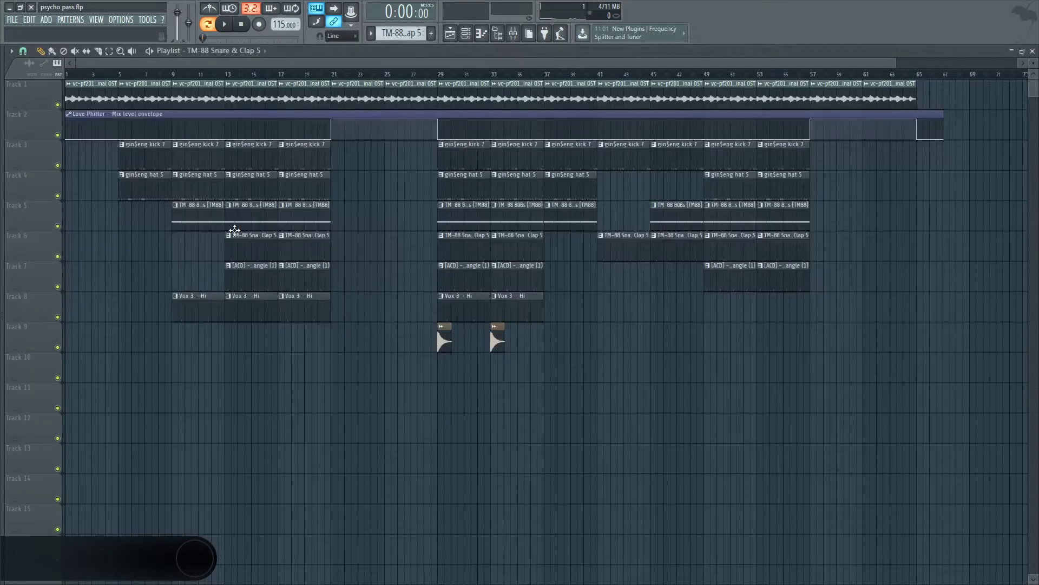
# - Audition the [ACD] - Trap Triangle (1) pattern in the piano roll from its beginning, then return to the playlist
pyautogui.doubleClick(243, 279)
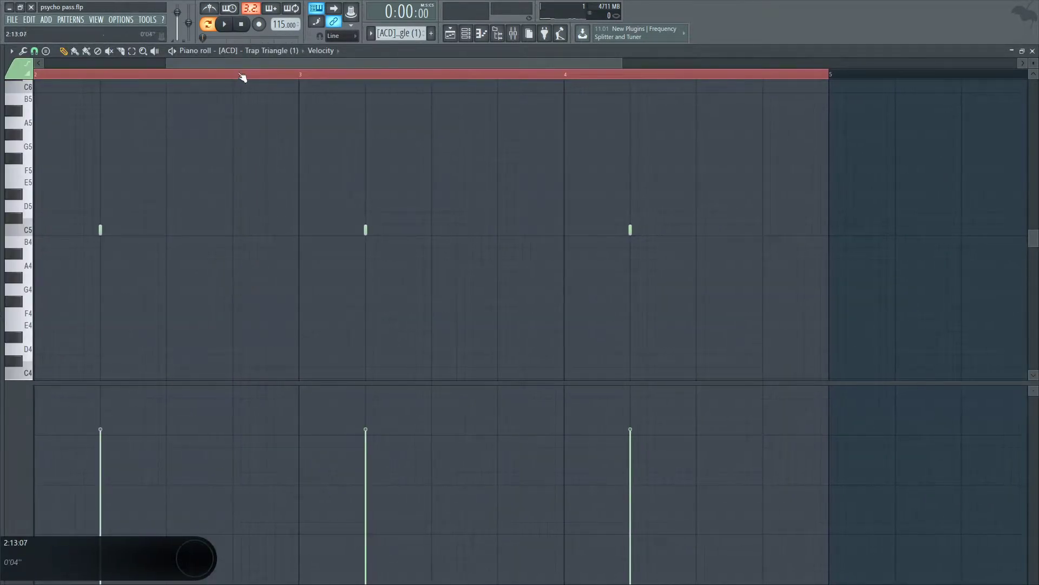
pyautogui.hscroll(-3, 128, 84)
pyautogui.press('space')
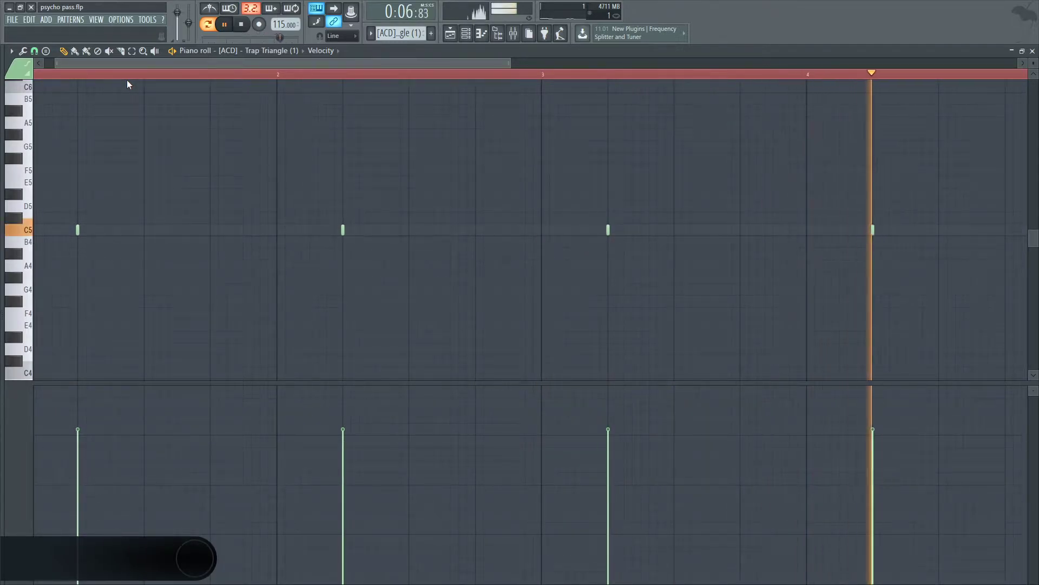
pyautogui.press('space')
pyautogui.press('F6')
pyautogui.press('F9')
pyautogui.press('F5')
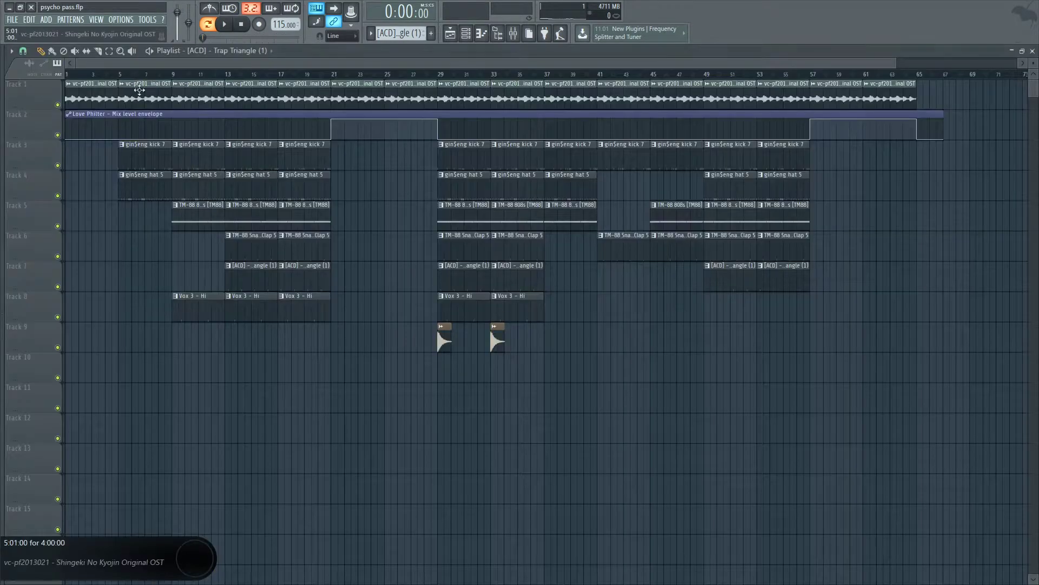
# - Play the Vox 3 - Hi pattern in the piano roll with its earlier bars in view, then return to the playlist
pyautogui.doubleClick(254, 312)
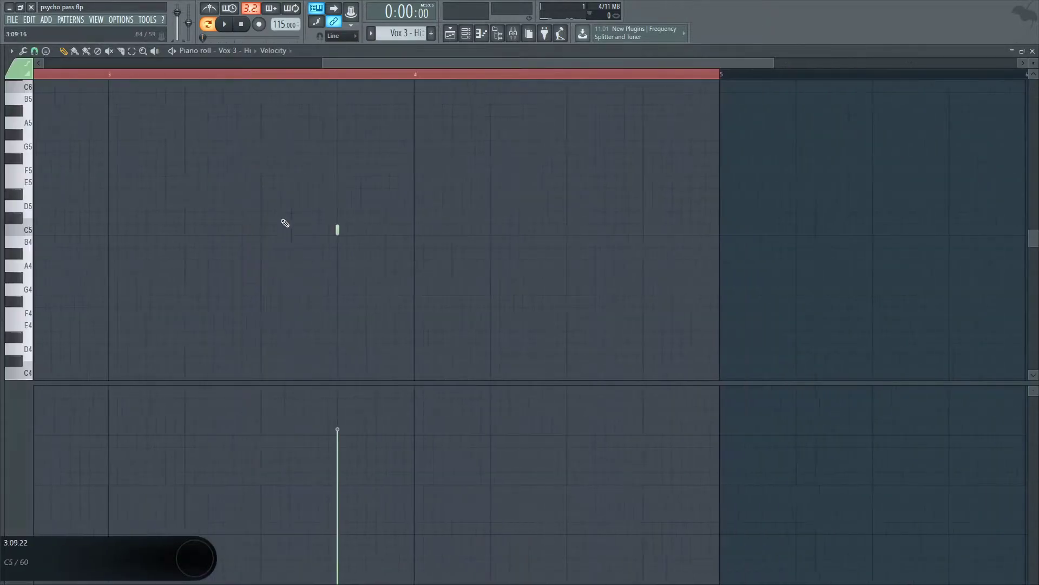
pyautogui.moveTo(366, 61); pyautogui.dragTo(163, 81)
pyautogui.press('space')
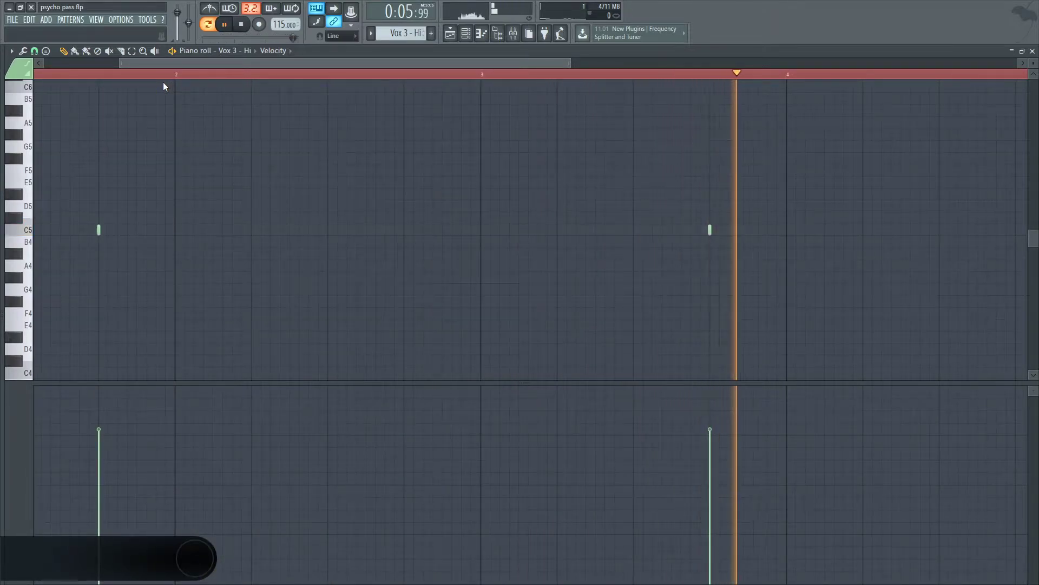
pyautogui.press('space')
pyautogui.press('F6')
pyautogui.press('F9')
pyautogui.press('F5')
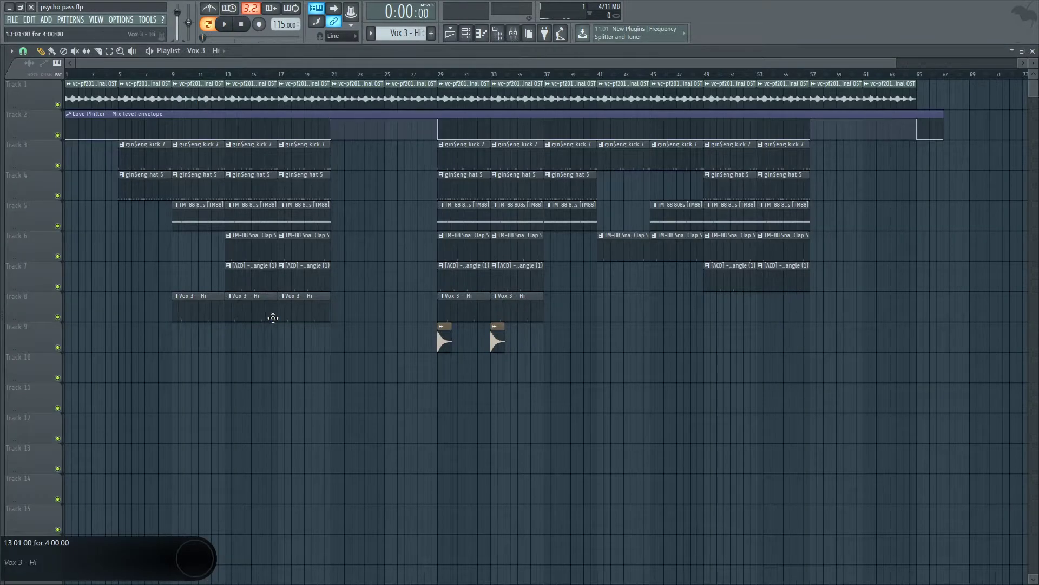
# - Inspect the KCrash audio clip's sample settings and waveform from track 9, then close them
pyautogui.doubleClick(440, 336)
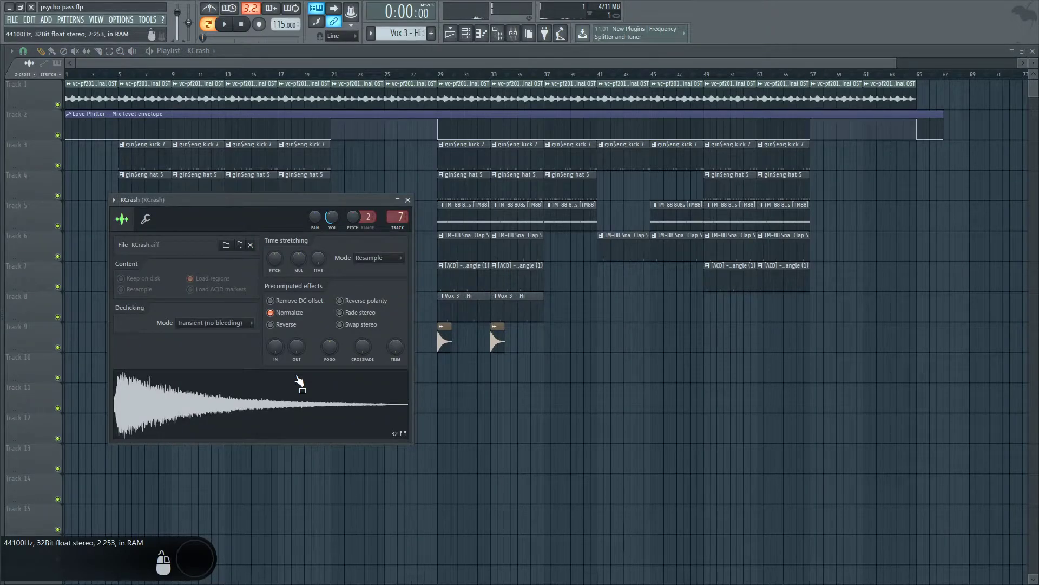
pyautogui.keyDown('ctrl'); pyautogui.click(641, 368); pyautogui.keyUp('ctrl')
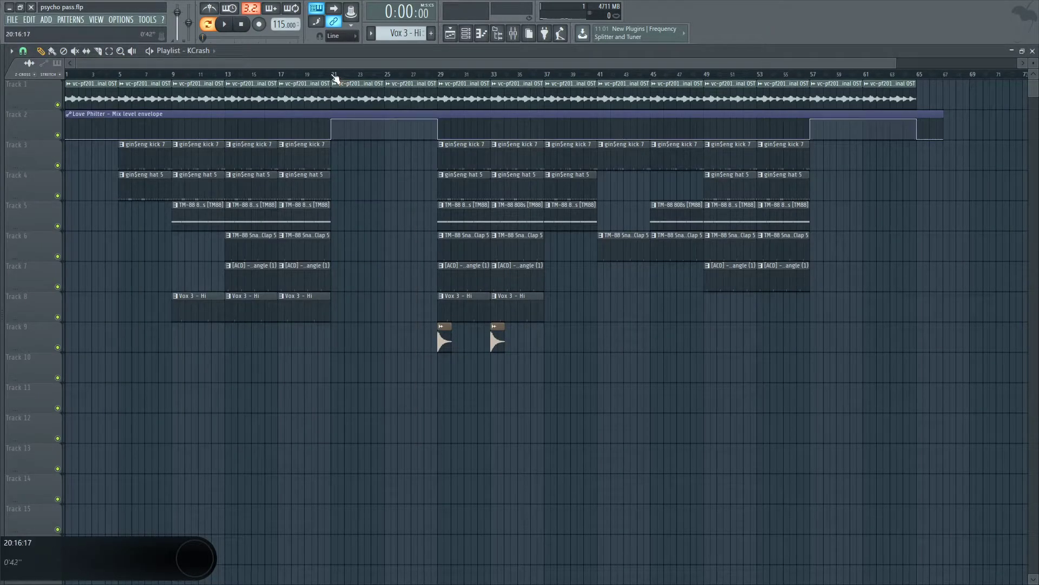
# - Review the Fruity Love Philter effect on mixer insert 13 while playing the song from about bar 21, then close it and stop playback
pyautogui.click(517, 34)
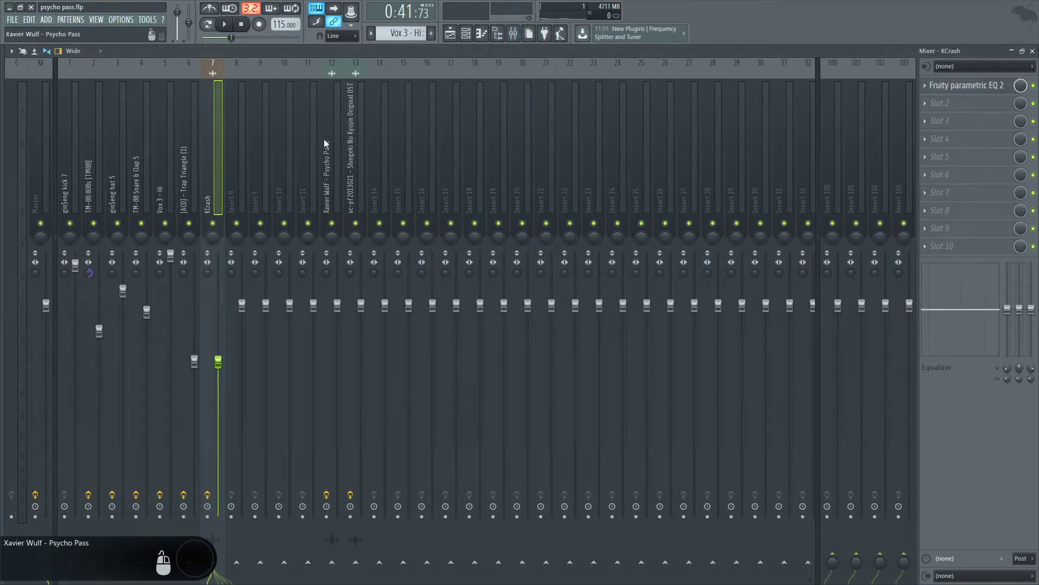
pyautogui.click(346, 142)
pyautogui.click(965, 122)
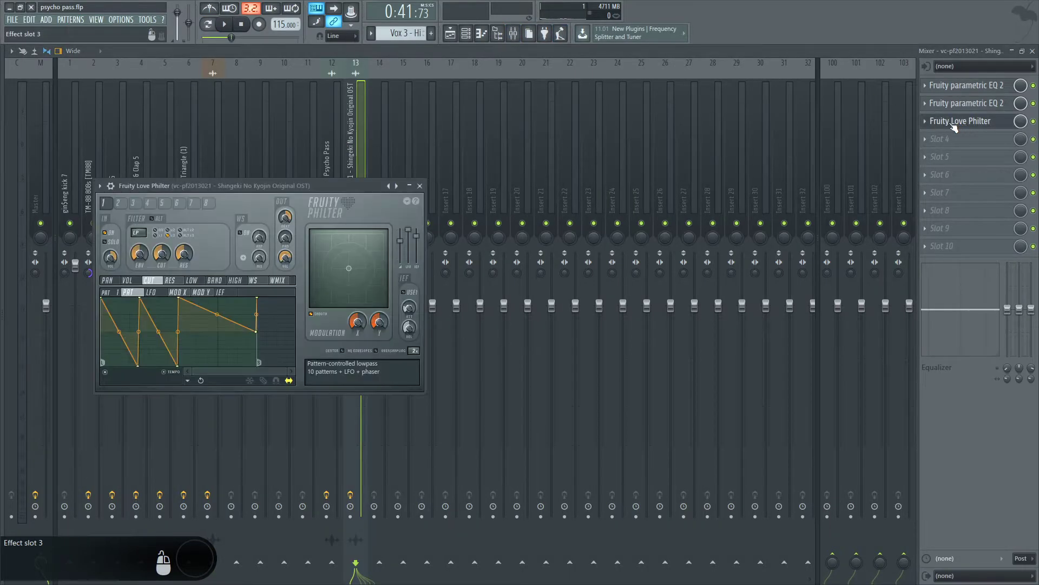
pyautogui.press('space')
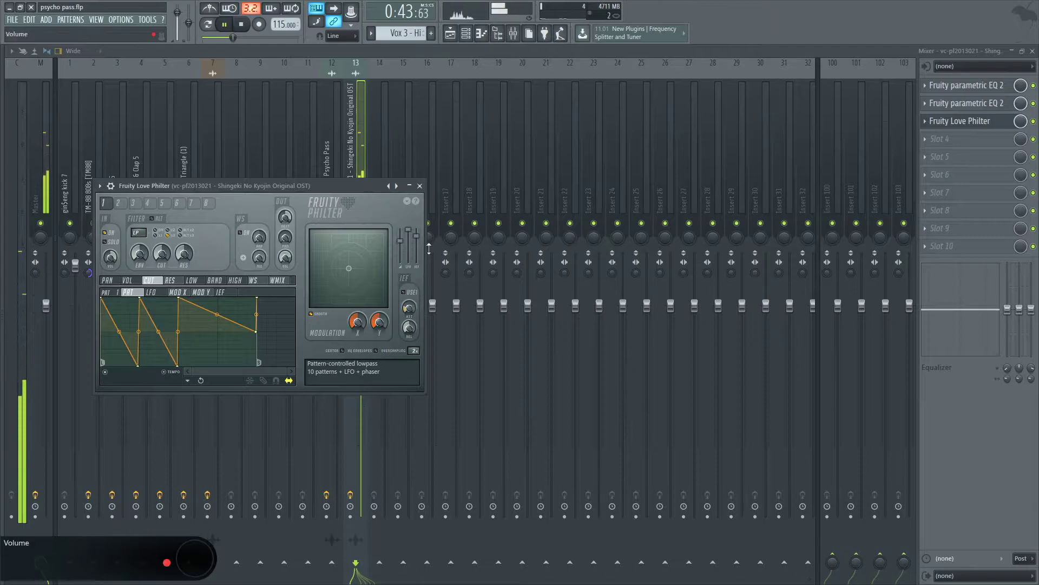
pyautogui.click(419, 186)
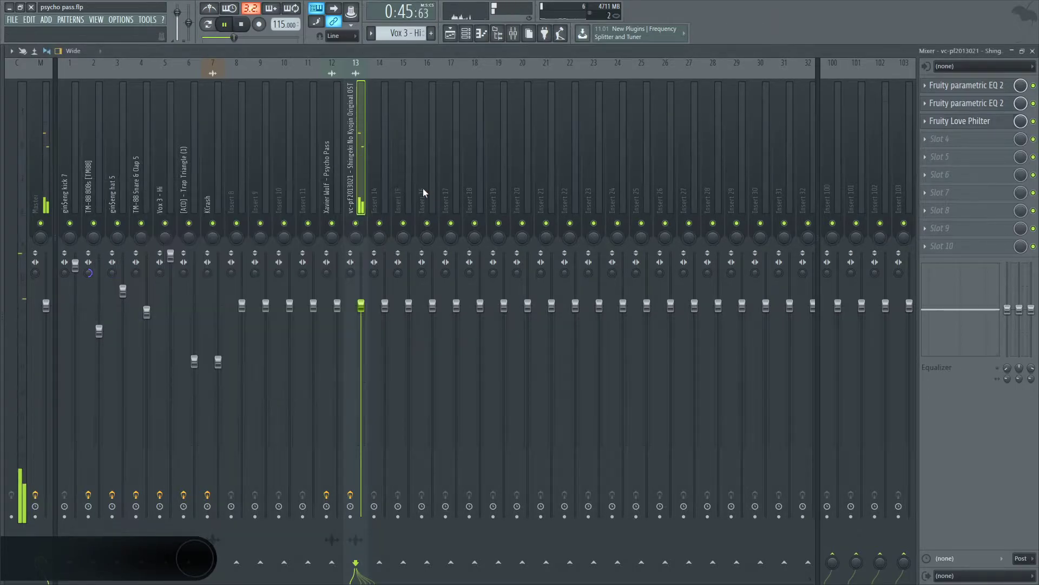
pyautogui.press('space')
# - Return to the playlist, play the full arrangement through to about bar 65 and stop playback
pyautogui.press('F5')
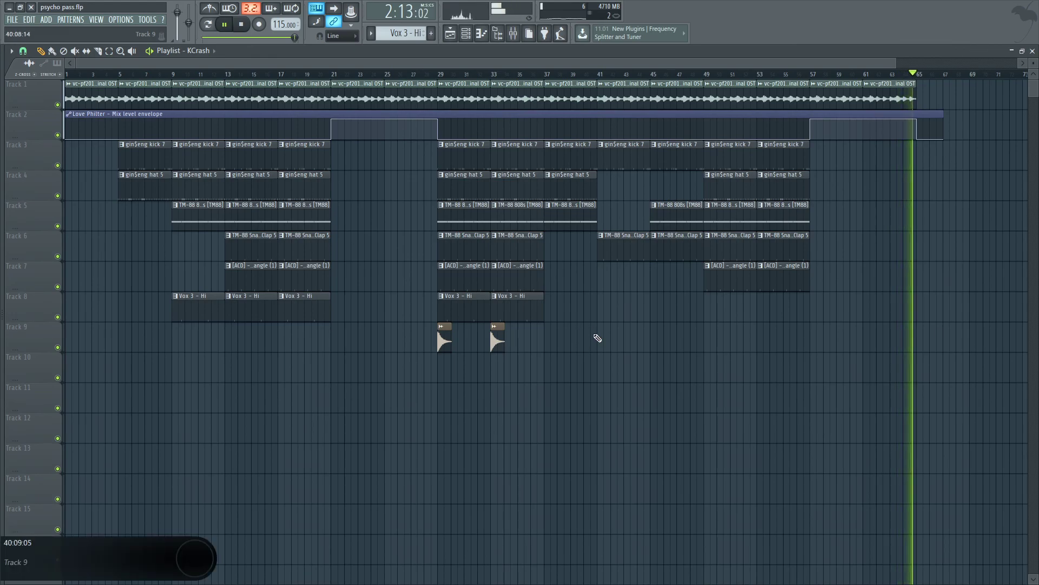
pyautogui.press('space')
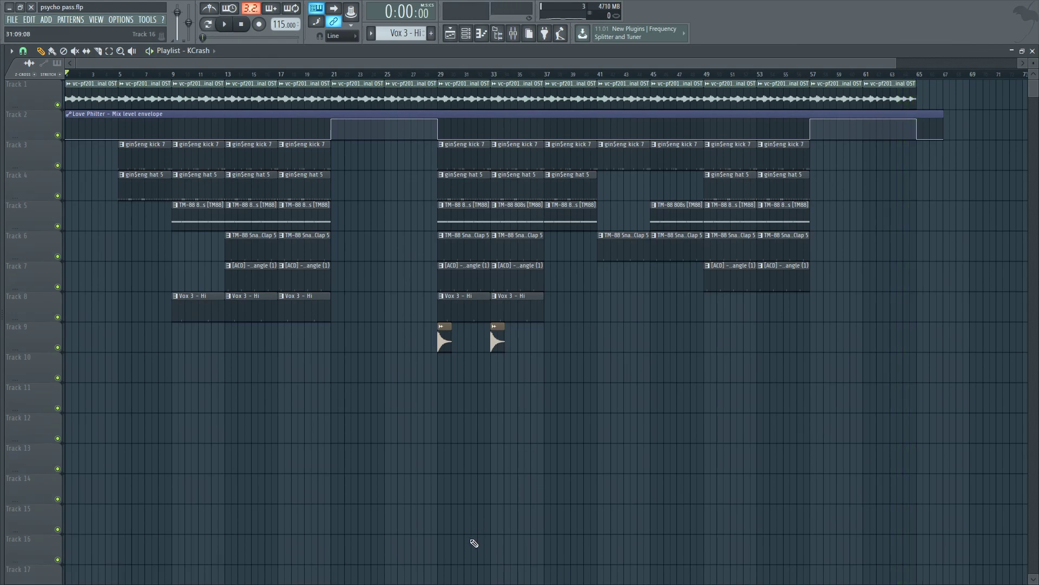